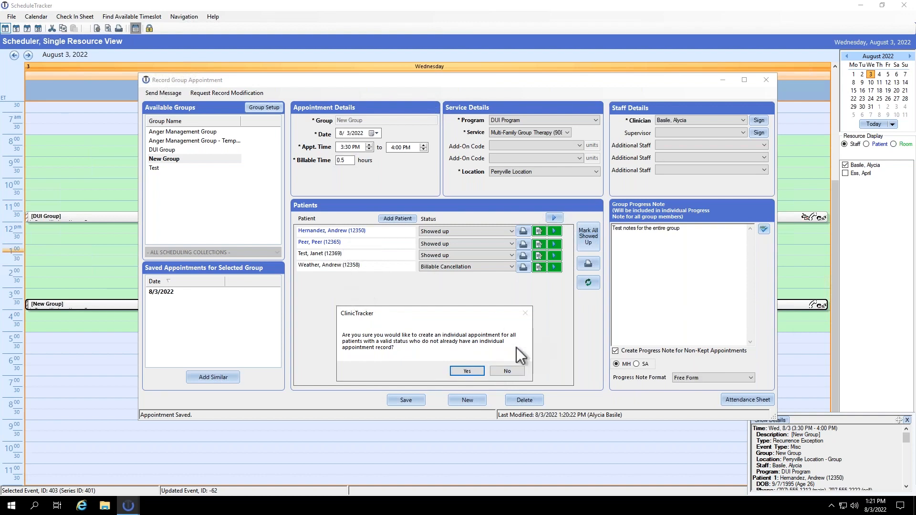
Step: Decline creating the individual appointments, add another patient with a surname starting with R to the group, and set the attendance status to Showed up
left_click(508, 372)
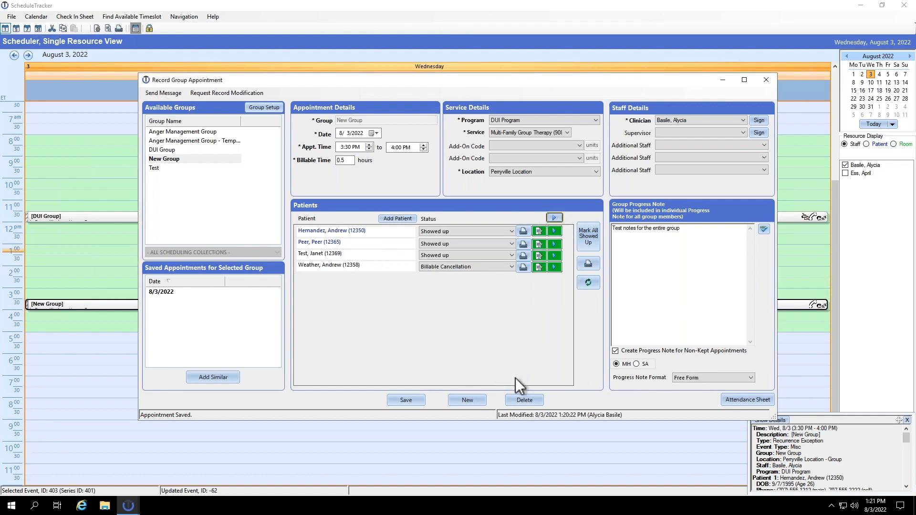
left_click(560, 215)
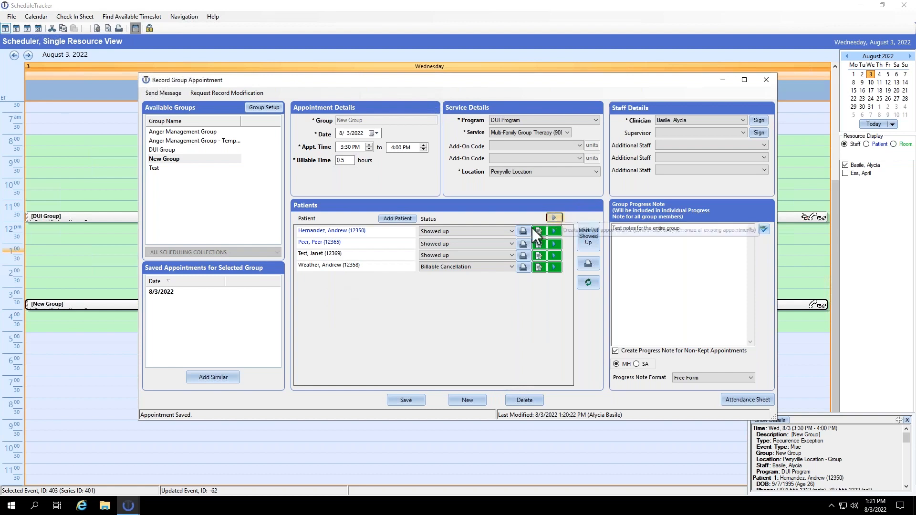
left_click(391, 219)
left_click(381, 199)
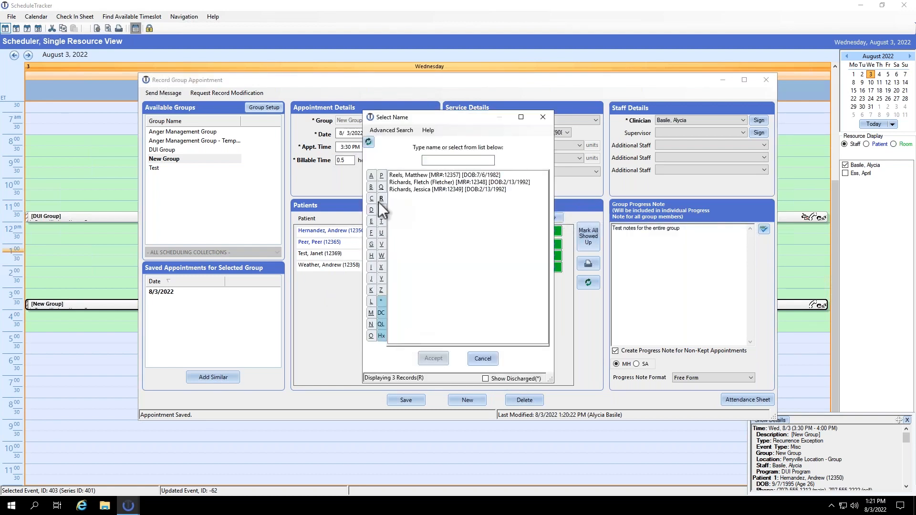
double_click(414, 182)
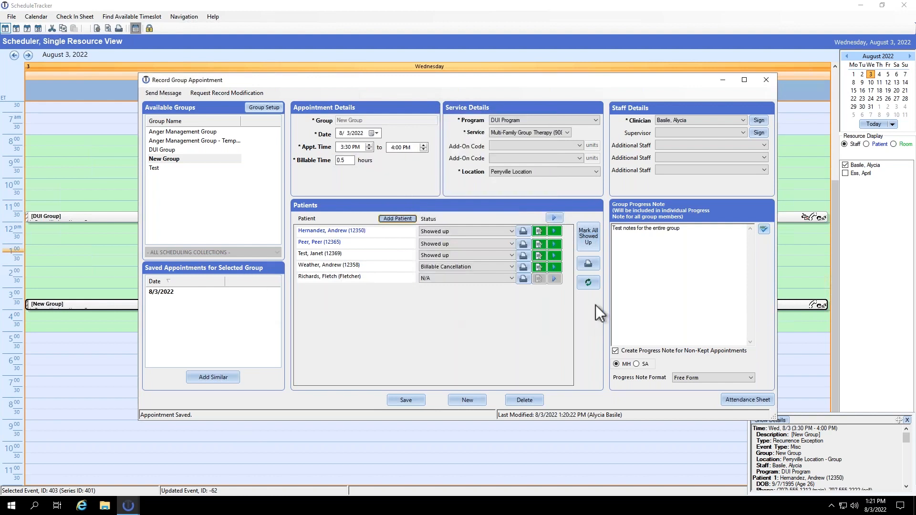
left_click(481, 279)
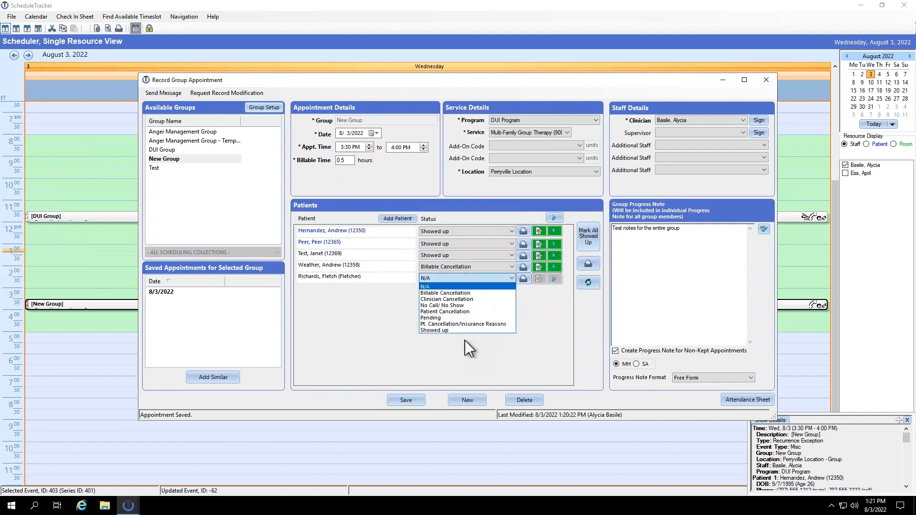
left_click(443, 330)
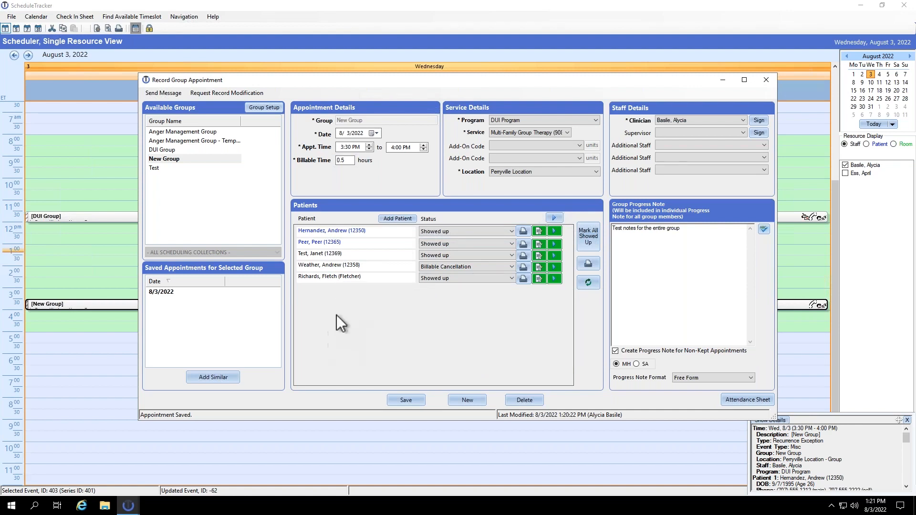
Step: Enter the individual note "note" for the newly added patient, accept it and save the group appointment
right_click(366, 276)
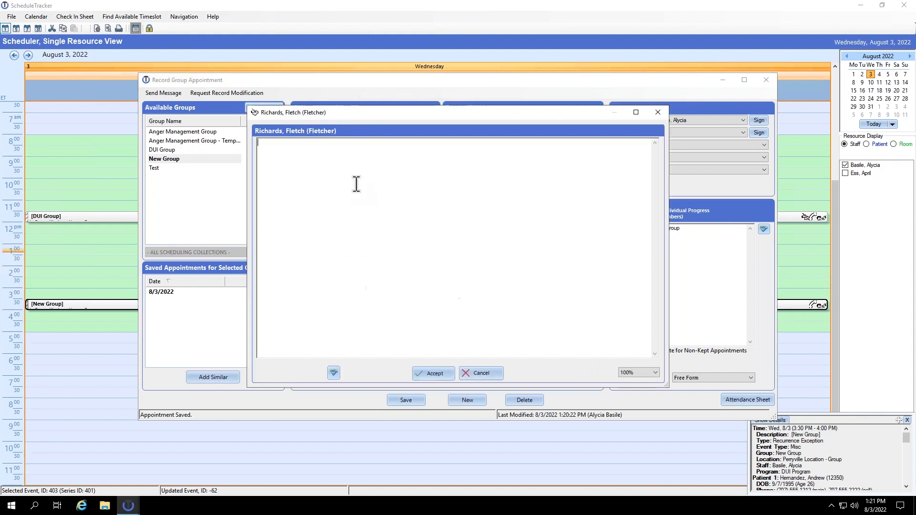
type("note")
left_click(434, 375)
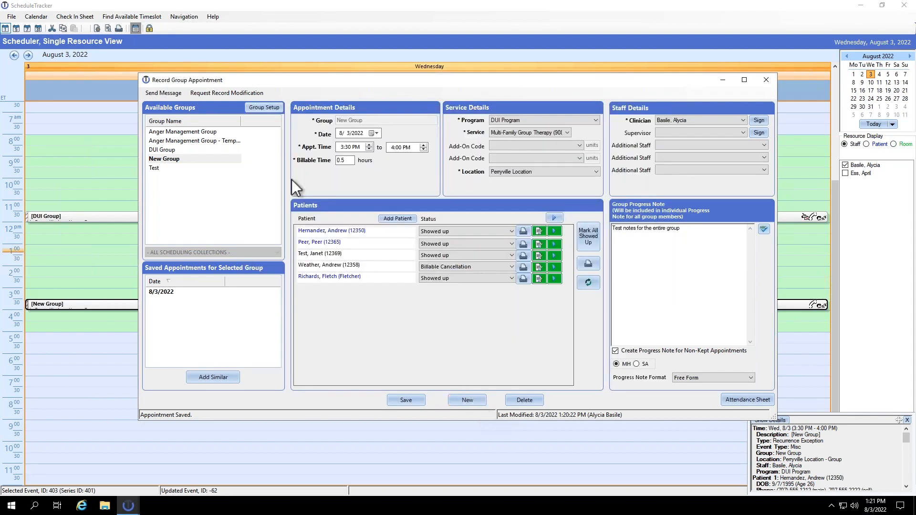
left_click(391, 400)
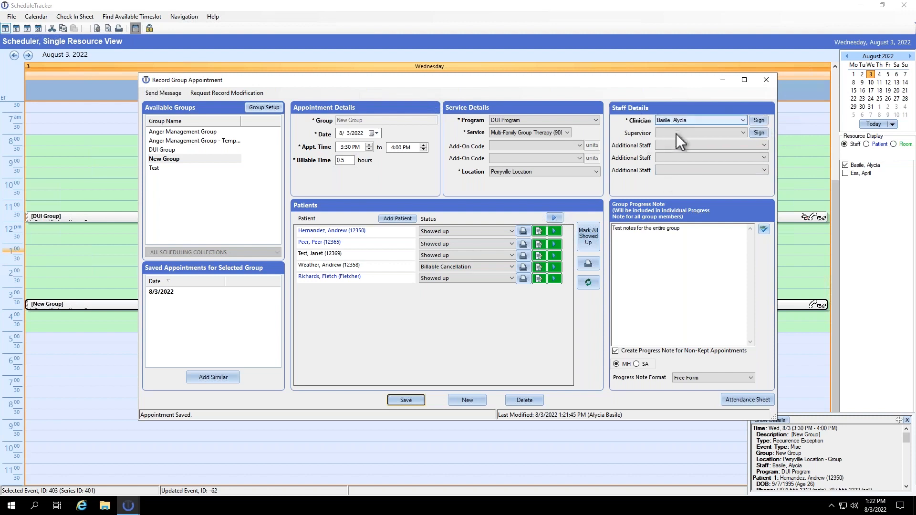
Step: Assign a supervisor to the group appointment and create individual appointments for all patients with a valid status
left_click(741, 132)
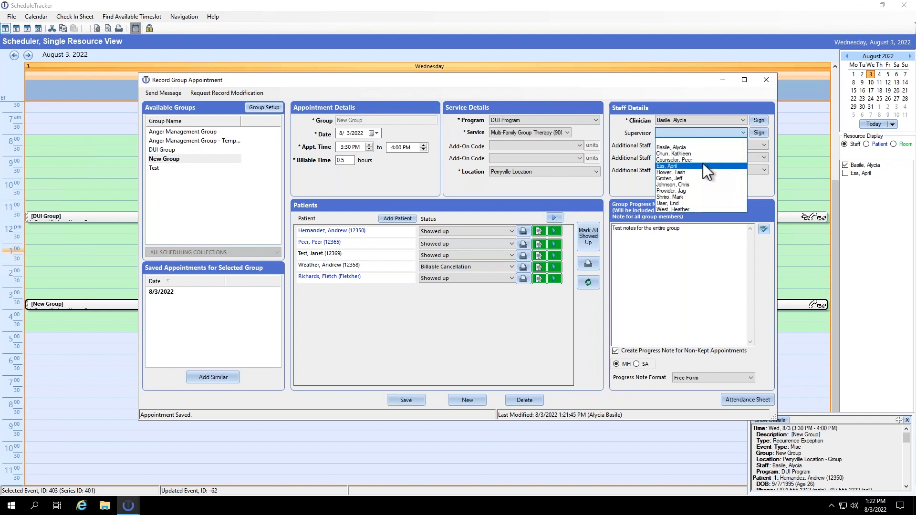
left_click(703, 165)
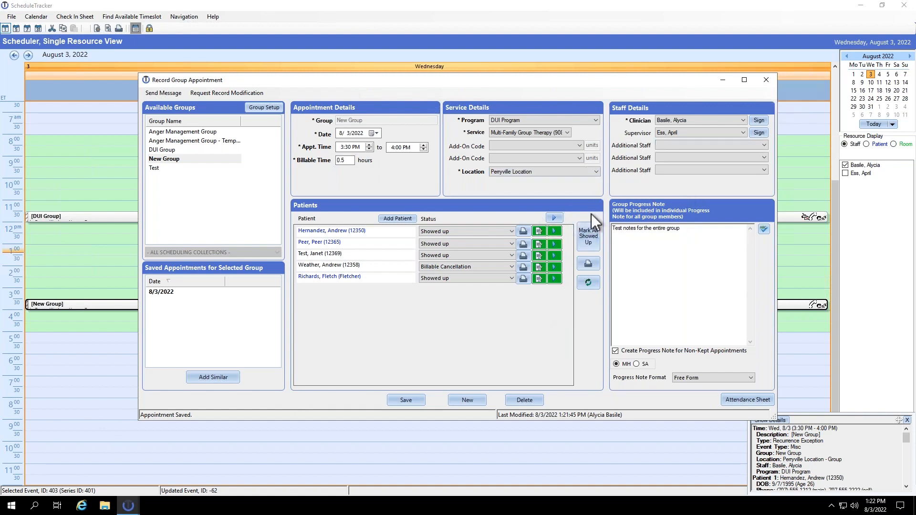
left_click(555, 220)
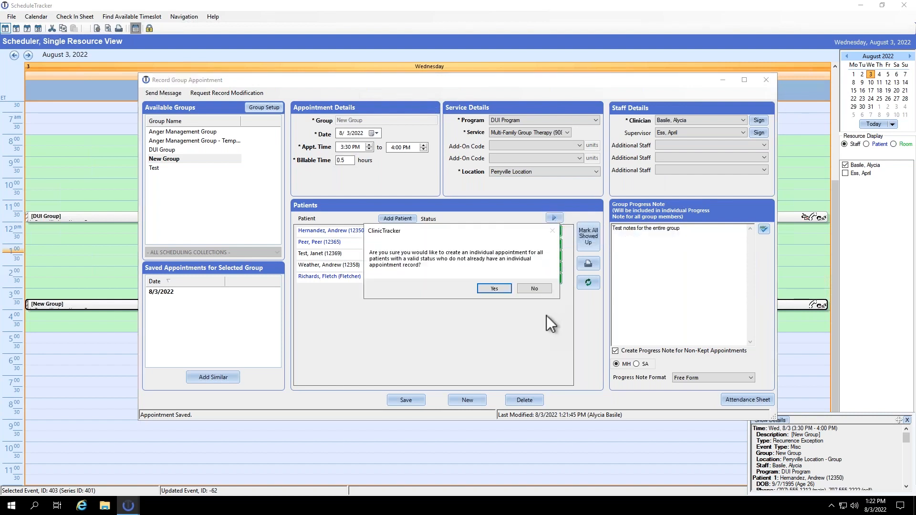
left_click(494, 288)
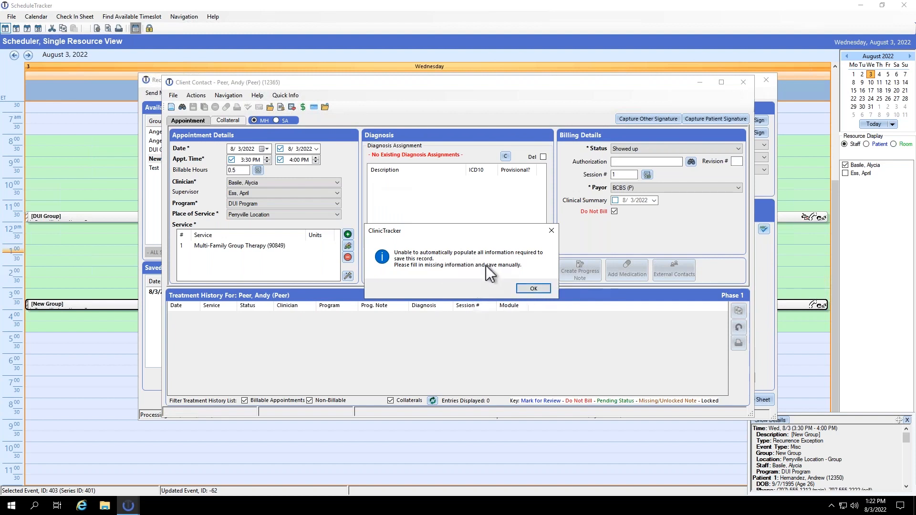
left_click(529, 288)
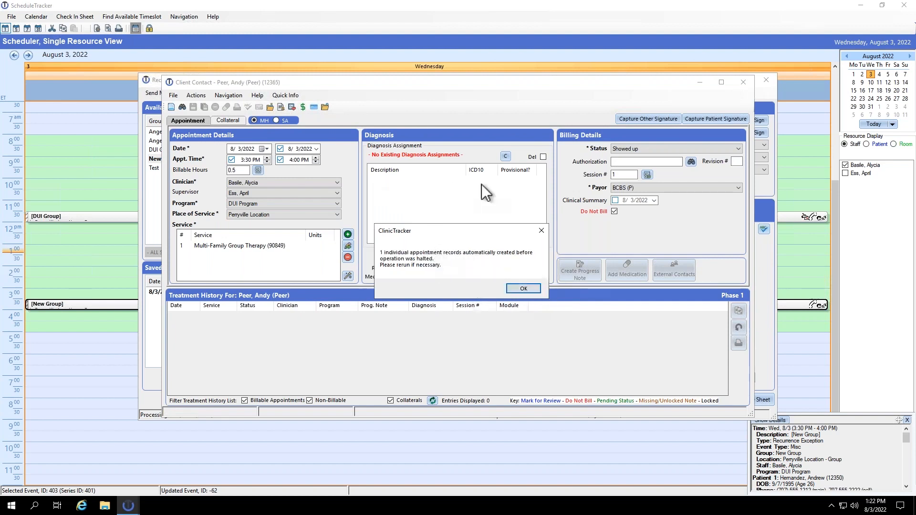
left_click(525, 292)
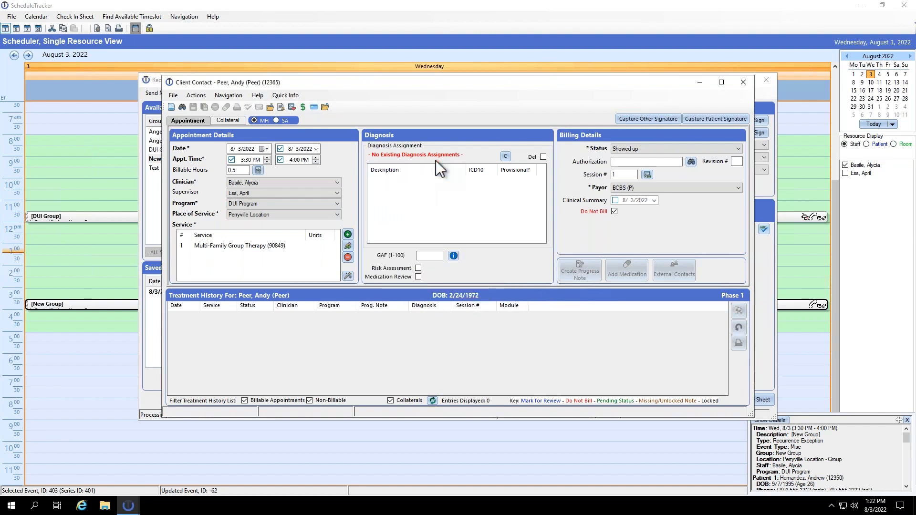
Step: Create a locked diagnosis assignment for the second patient in the group, loading the latest diagnosis information
left_click(507, 157)
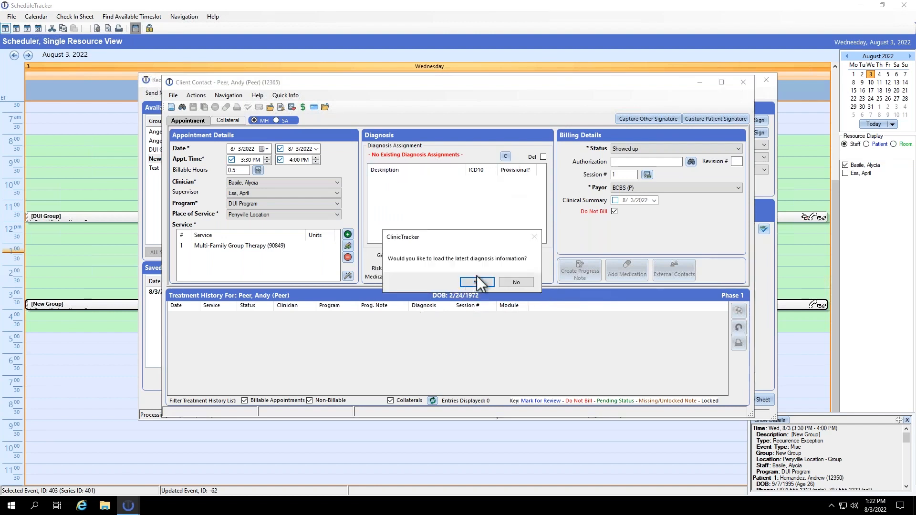
left_click(477, 283)
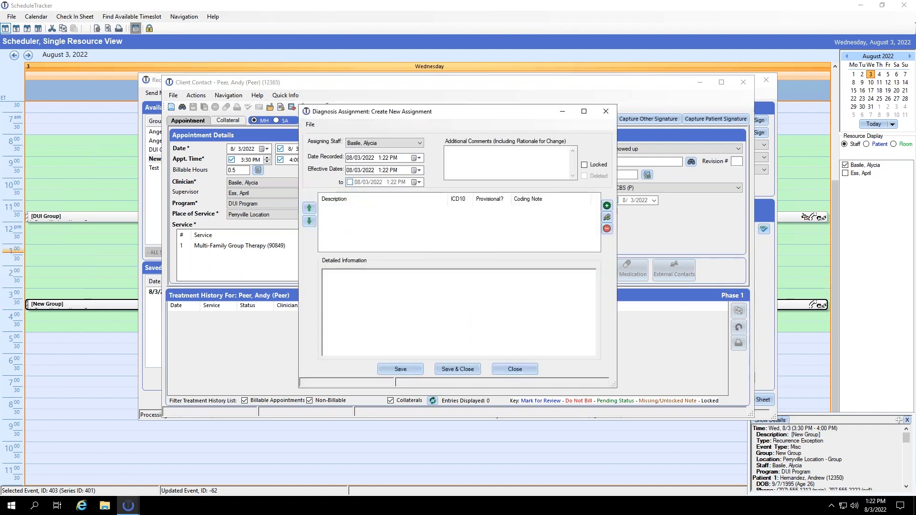
left_click(584, 165)
left_click(474, 373)
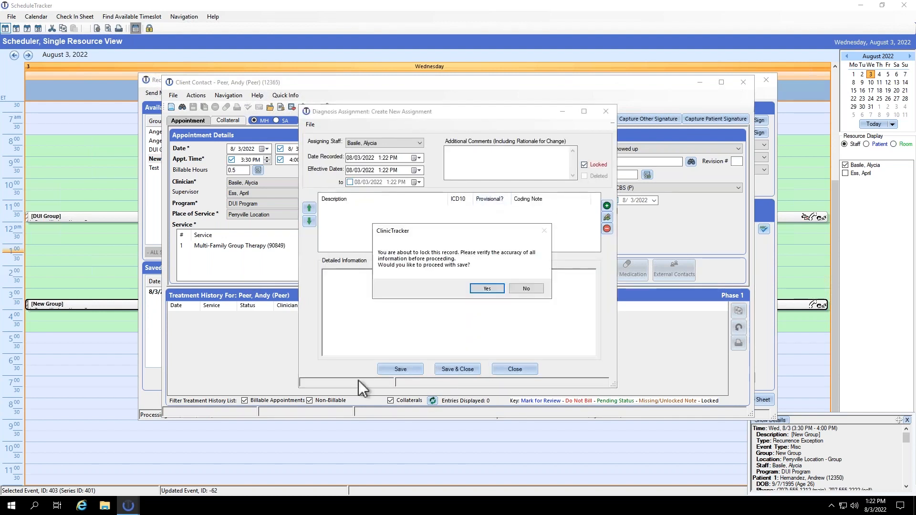
left_click(485, 289)
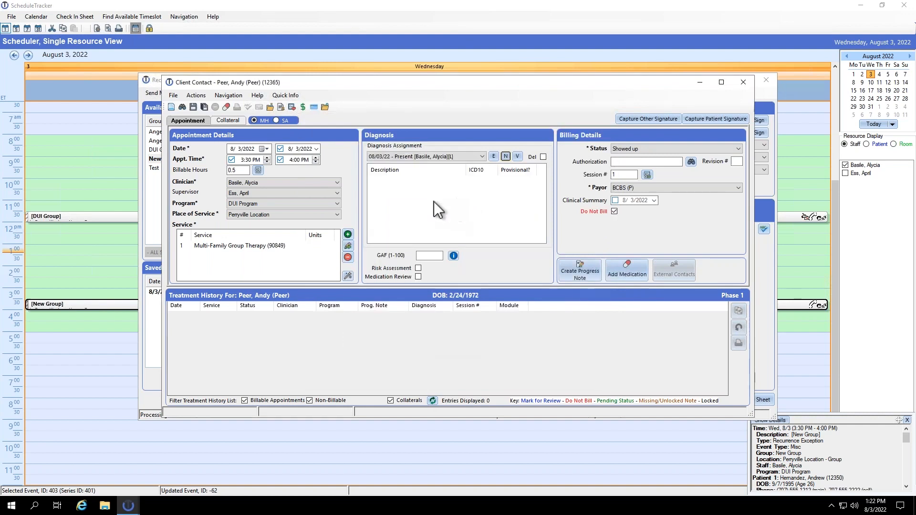
Step: Save the second patient's client contact record despite the missing DUI Program enrollment and close it
left_click(193, 108)
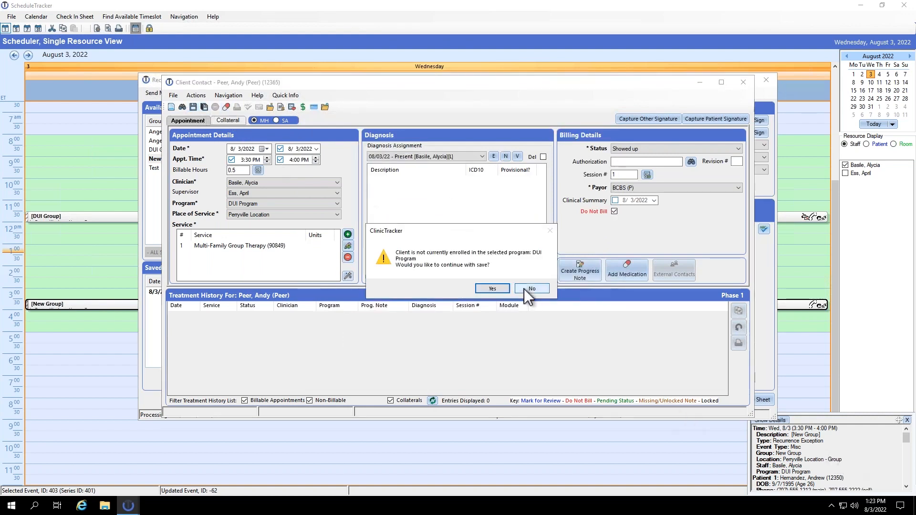
left_click(494, 288)
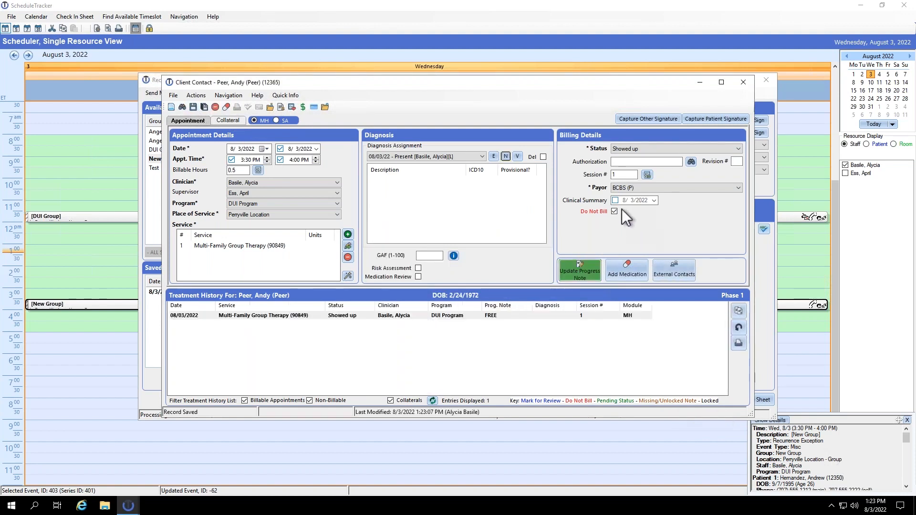
left_click(745, 84)
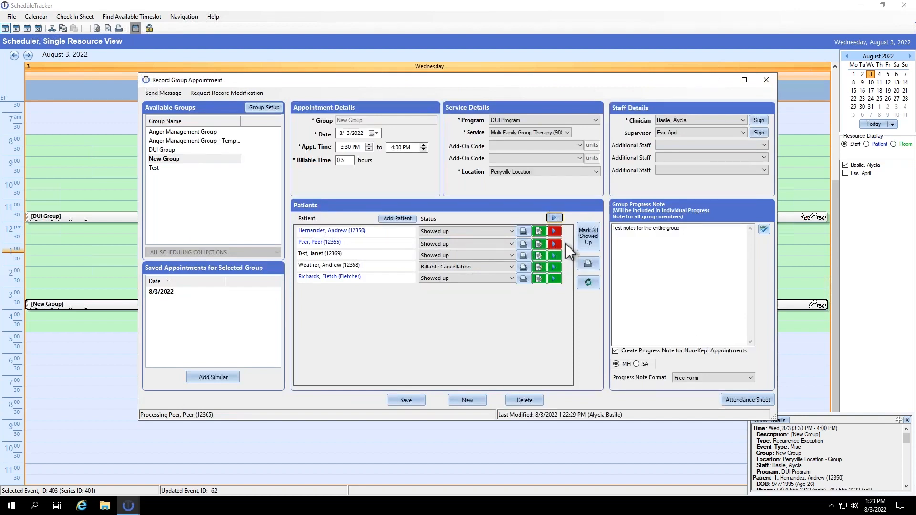
Step: Rerun the creation of individual appointments for the group's remaining patients, acknowledging the notices for the third patient
left_click(553, 217)
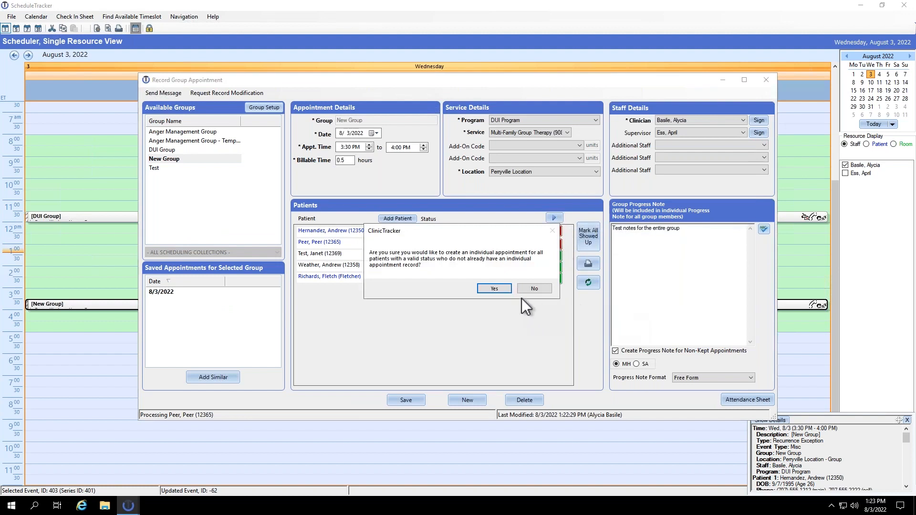
left_click(509, 289)
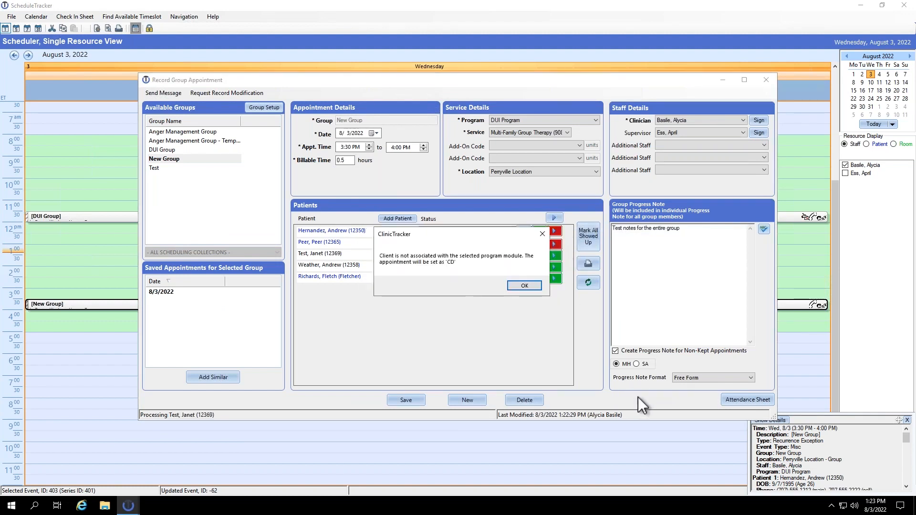
left_click(523, 290)
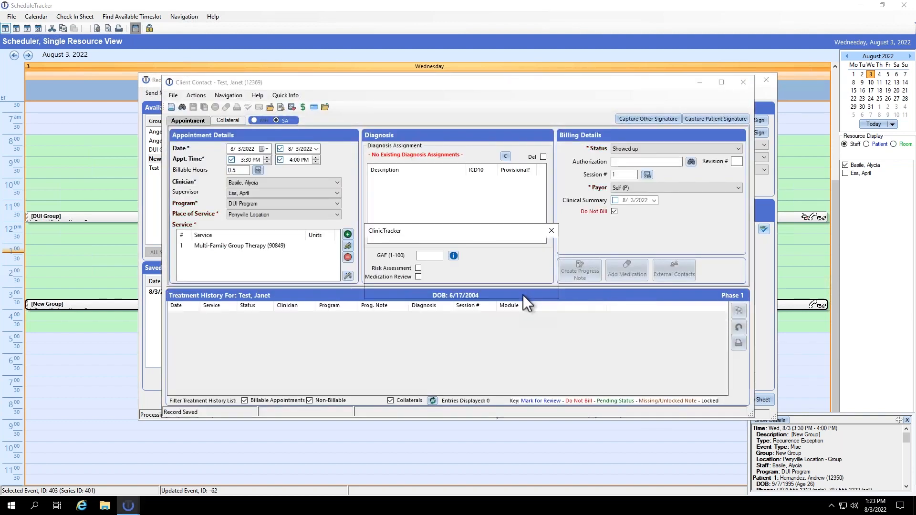
left_click(531, 290)
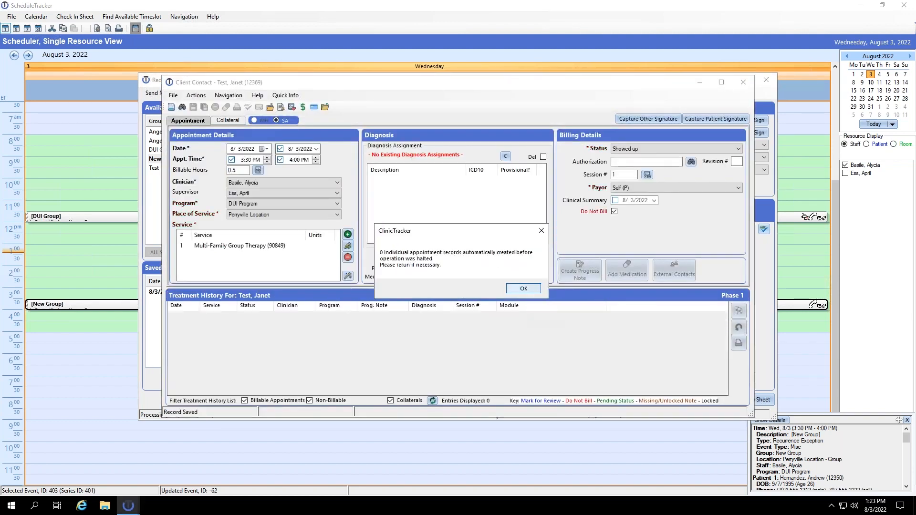
left_click(524, 289)
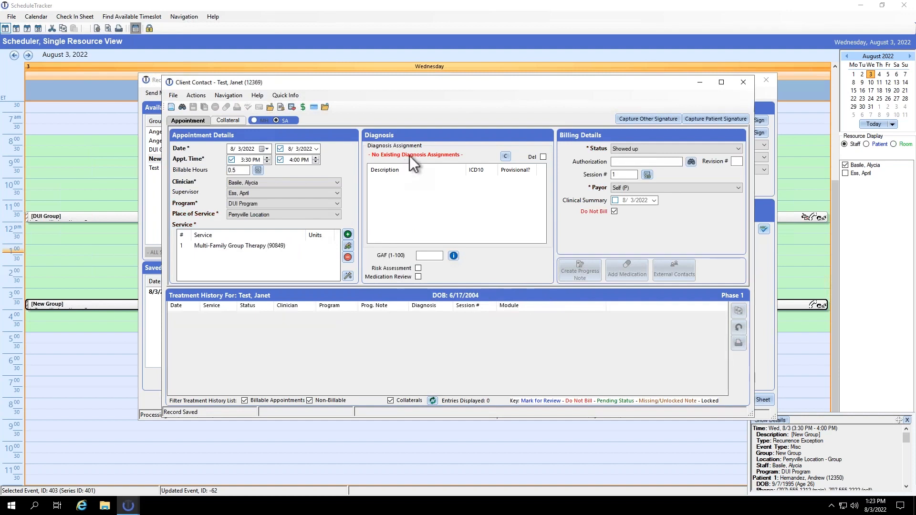
Step: Load the latest diagnosis information for the third patient and save a new, locked diagnosis assignment
left_click(502, 155)
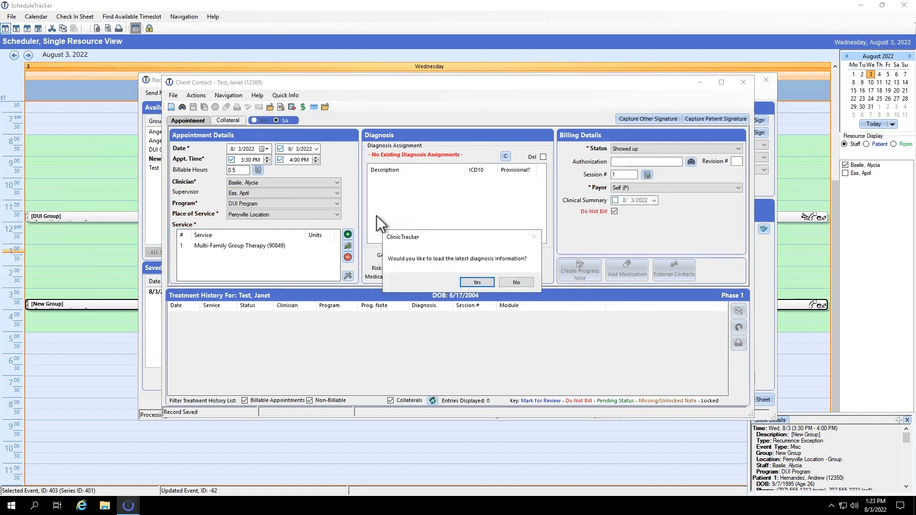
left_click(468, 281)
left_click(584, 165)
left_click(462, 369)
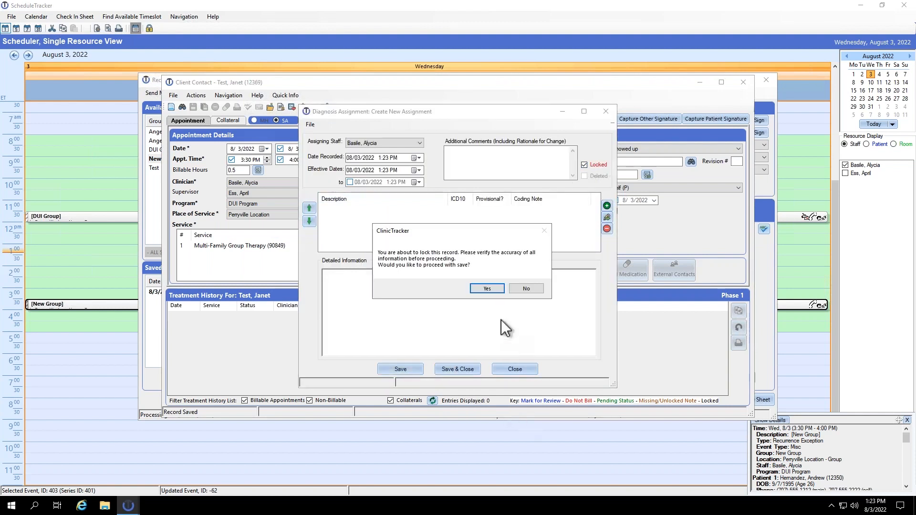
left_click(499, 286)
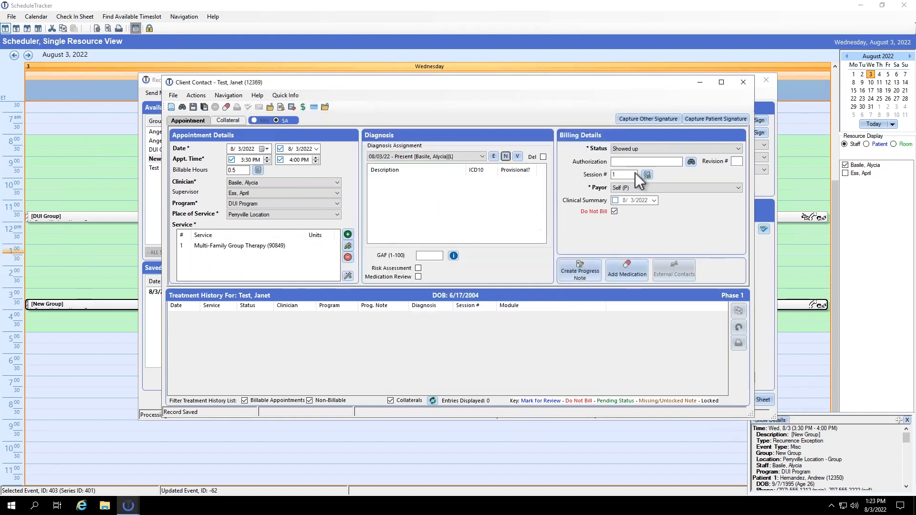
Step: Save the third patient's client contact record, continuing without DUI Program enrollment, and close it
left_click(748, 88)
left_click(432, 286)
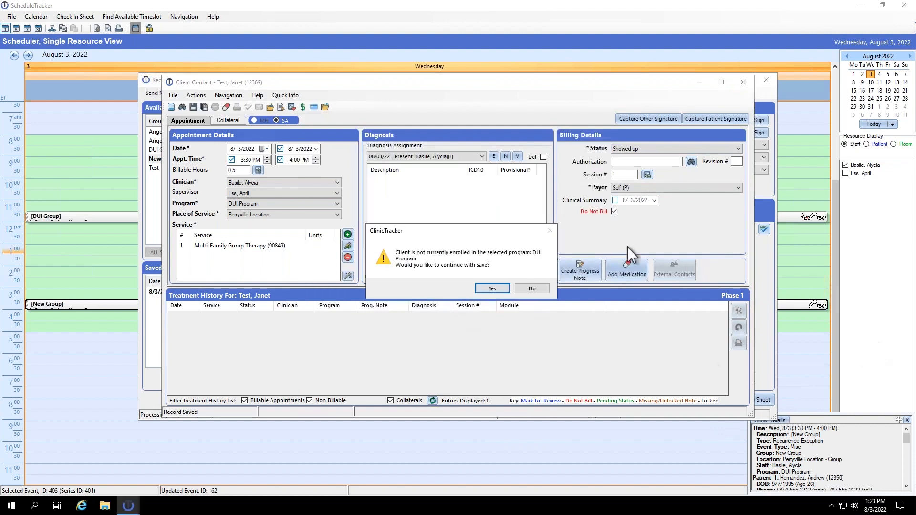
left_click(495, 290)
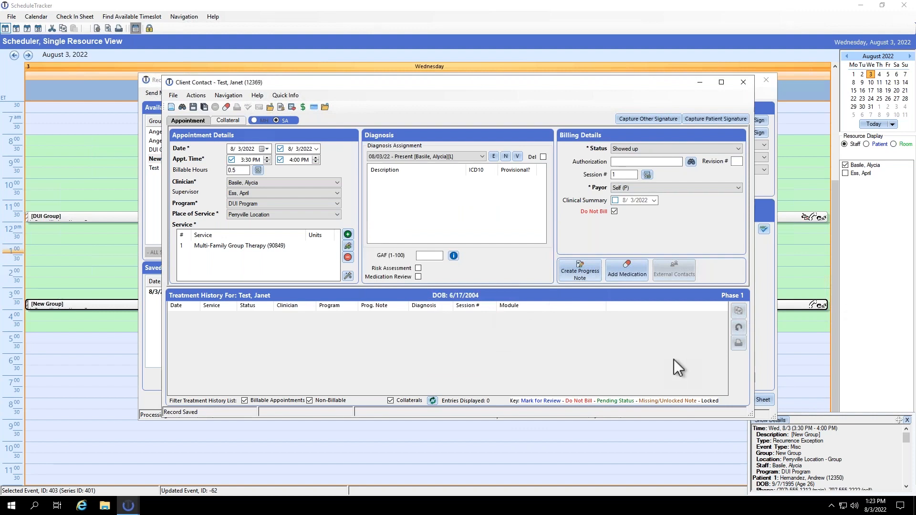
left_click(742, 83)
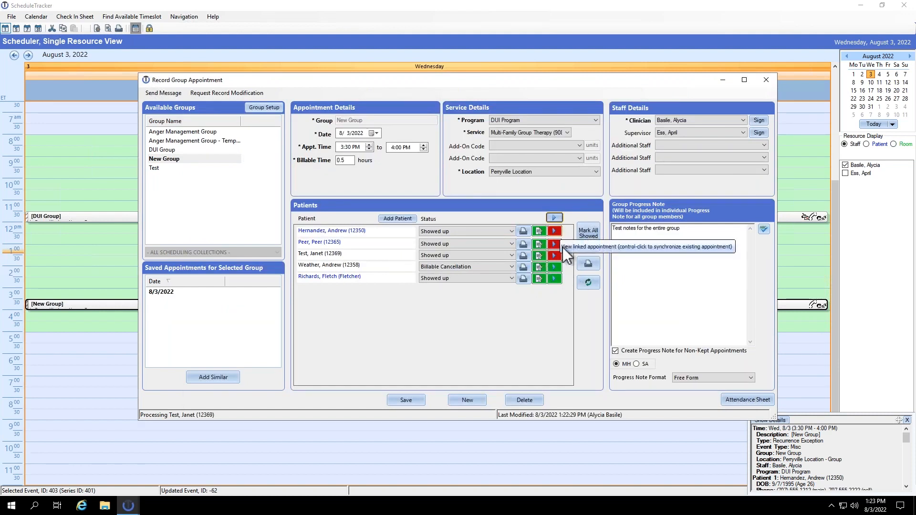
Step: Open the first patient's individual Free Form progress note from the linked appointment and view its treatment planning fields
left_click(555, 231)
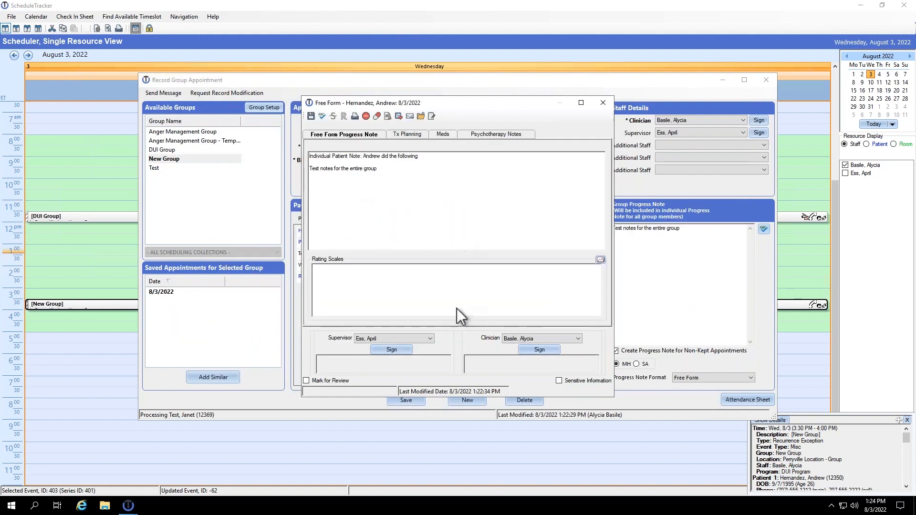
left_click(415, 135)
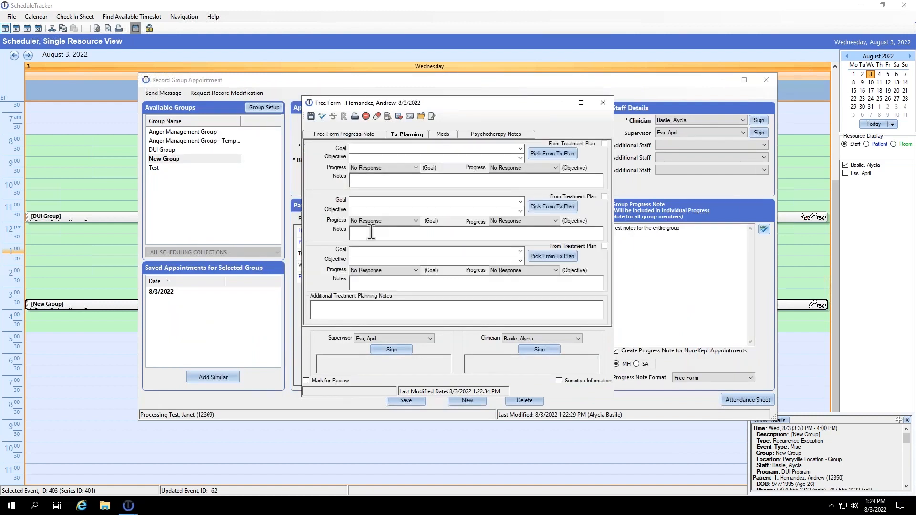
Step: Load the self-care goal and objective pair from the treatment plan into the note's first entry and set goal progress to "1: Some Improvement"
left_click(559, 155)
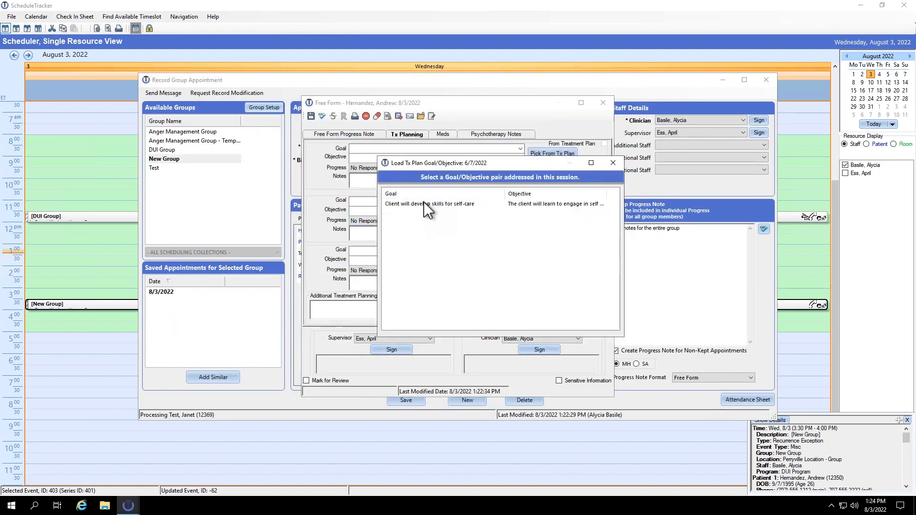
double_click(424, 204)
left_click(382, 168)
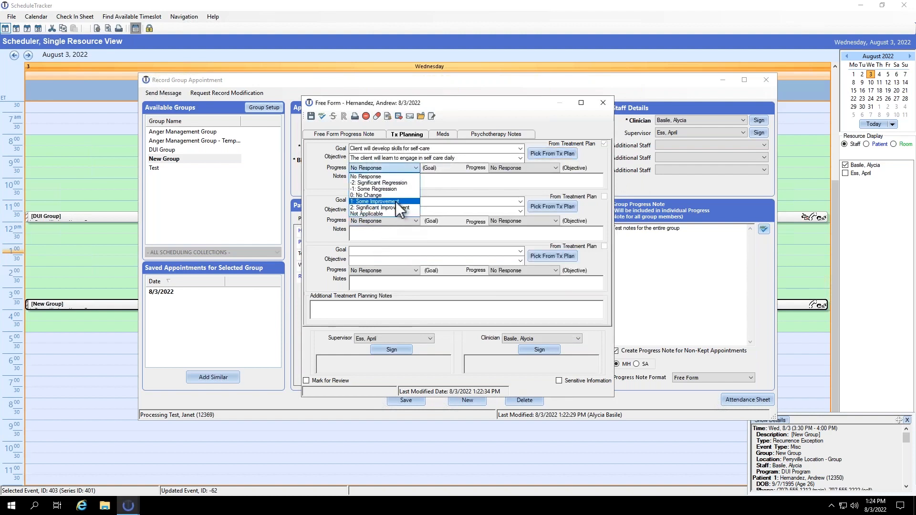
left_click(377, 201)
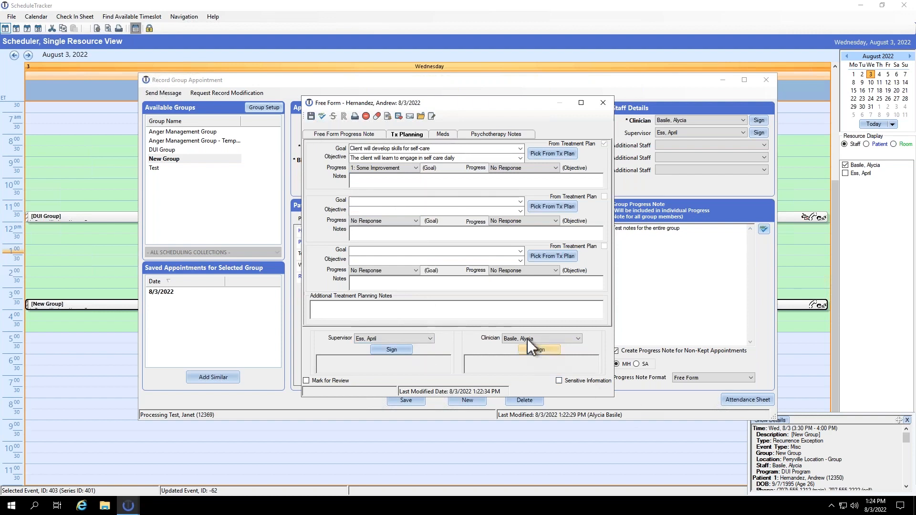
Step: Save the first patient's Free Form progress note, and close the note and the client contact record
left_click(311, 117)
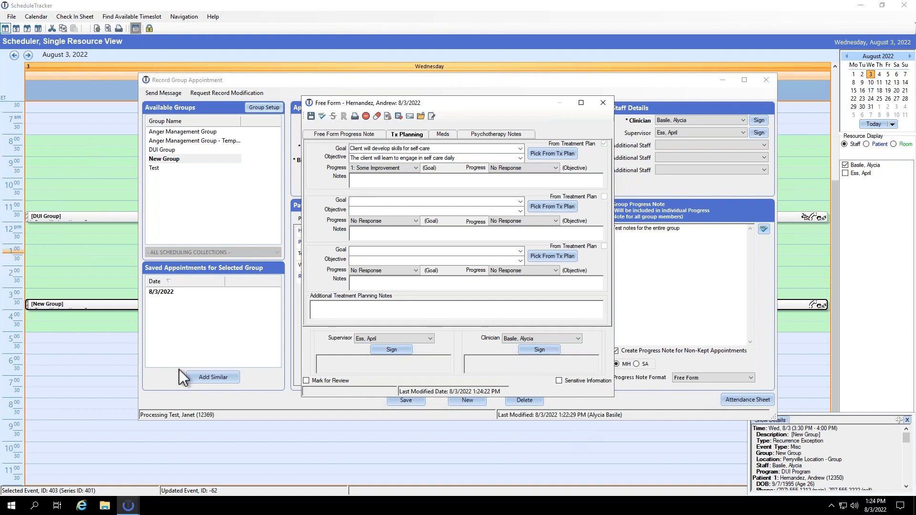
left_click(603, 102)
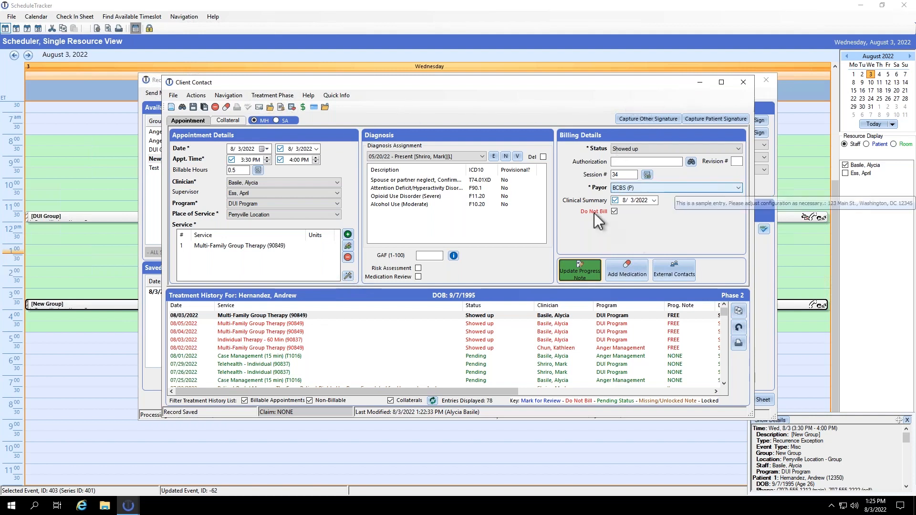
left_click(743, 83)
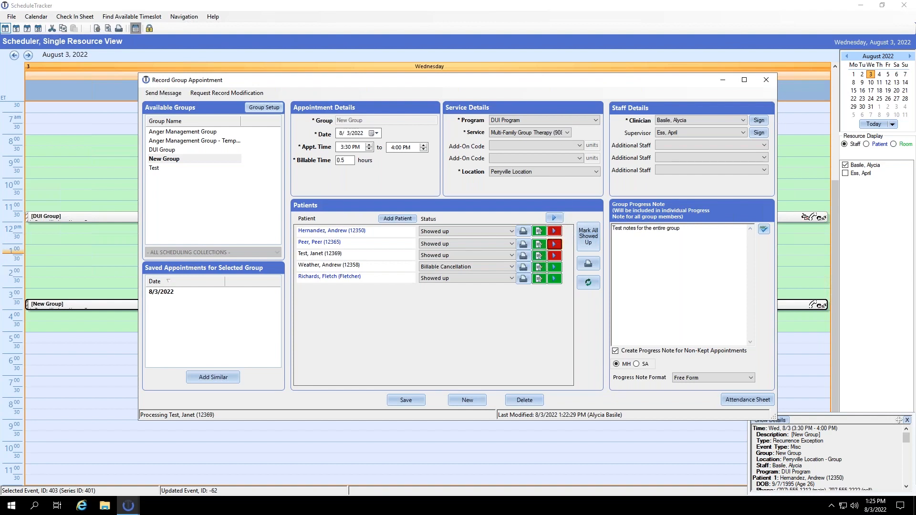
Step: View the progress note formats available for the group appointment, leaving the choice unchanged
left_click(692, 378)
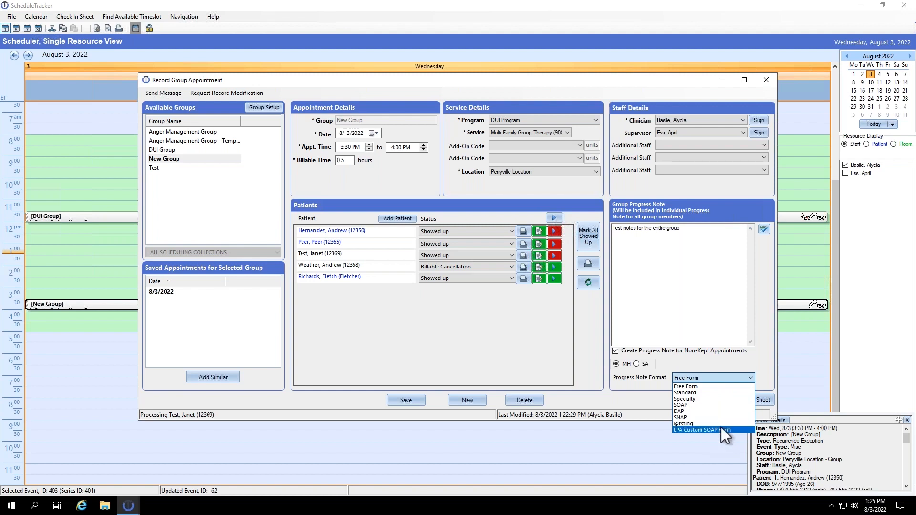
left_click(545, 352)
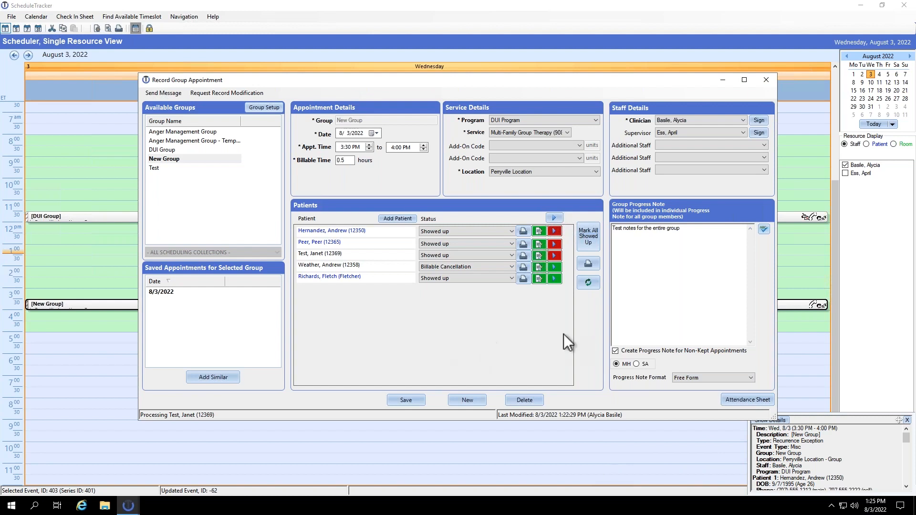
Step: Reopen the first patient's linked progress note, examine its individual and group note text, and close the note, client contact and group appointment
left_click(555, 232)
left_click(577, 275)
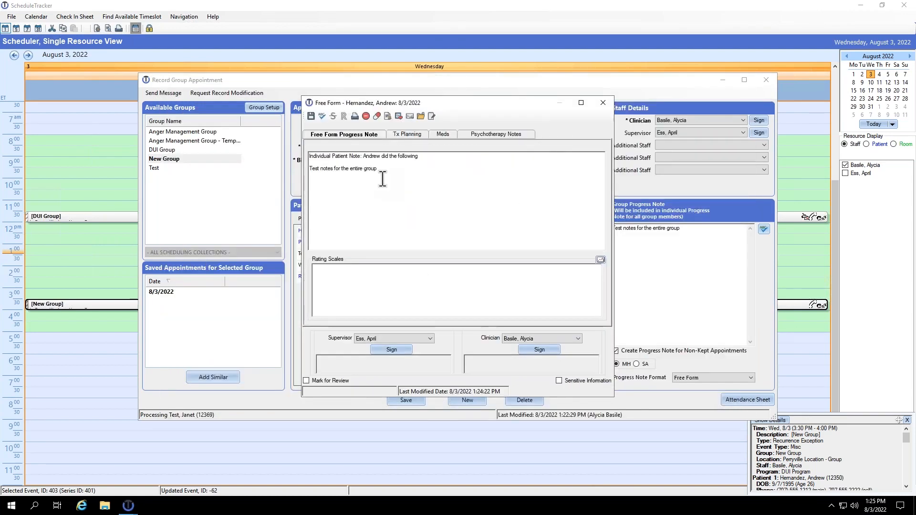
left_click_drag(383, 173, 253, 144)
left_click(320, 170)
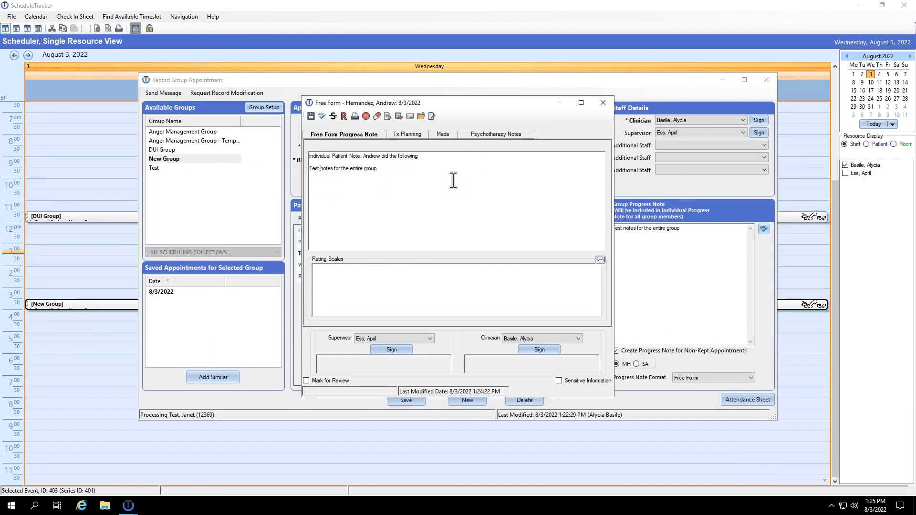
left_click(441, 156)
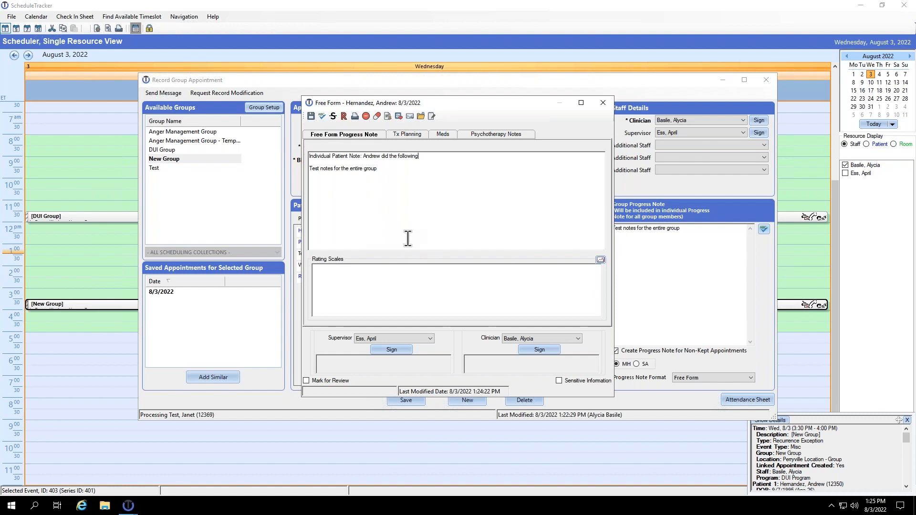
left_click(603, 104)
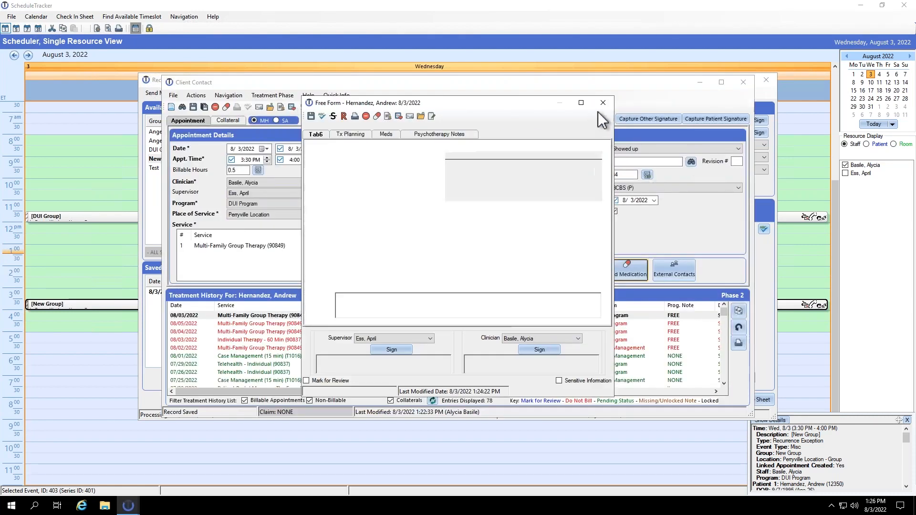
left_click(744, 83)
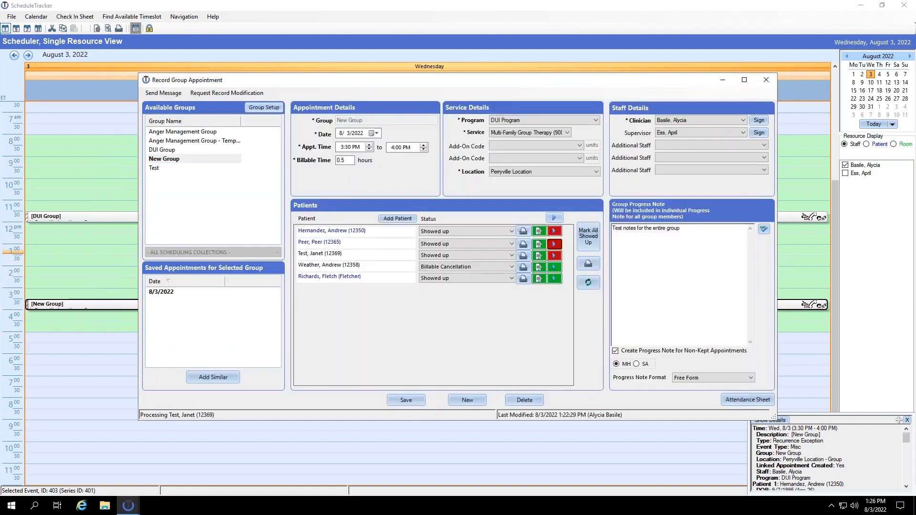
left_click(766, 80)
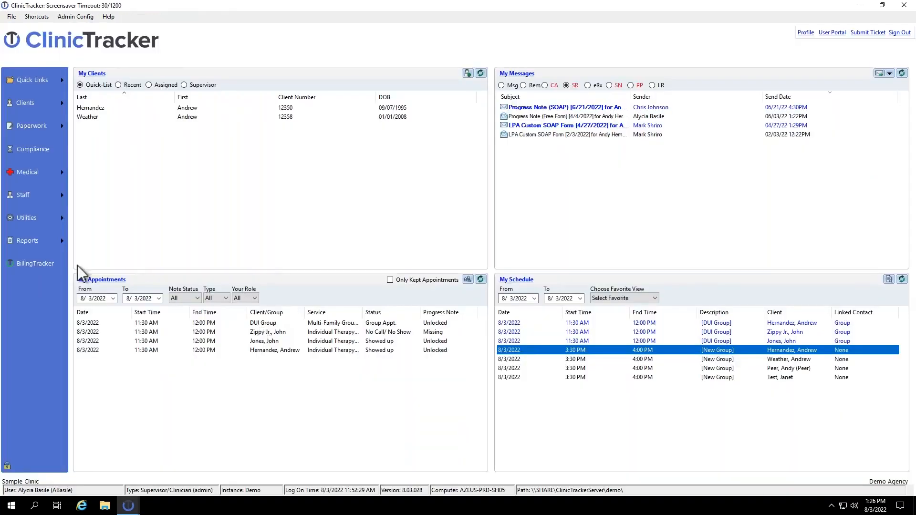
Step: Switch to the main ClinicTracker window and bring up the Form Builder options among the utilities
left_click(102, 242)
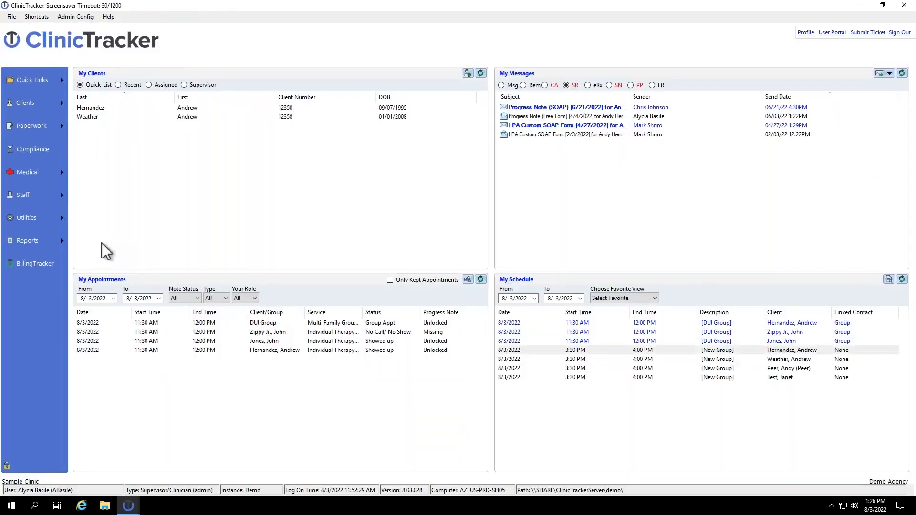
left_click(38, 222)
mouse_move(122, 217)
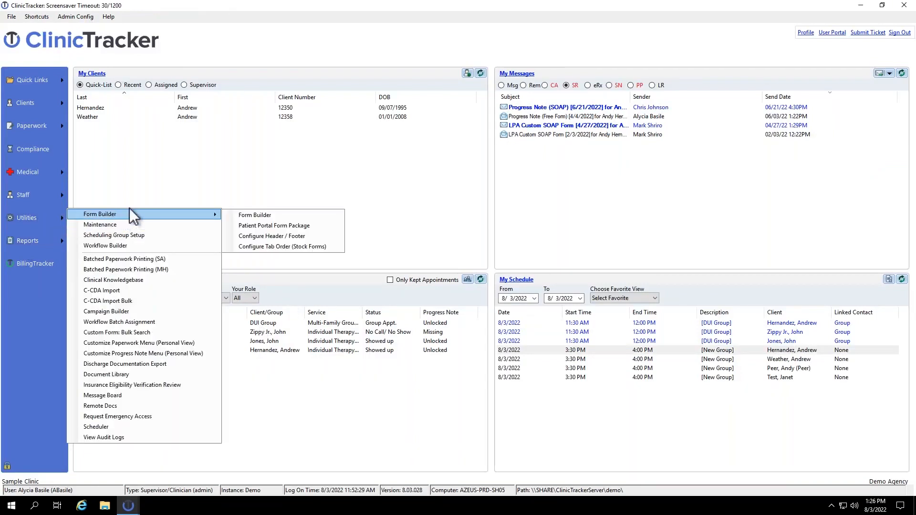